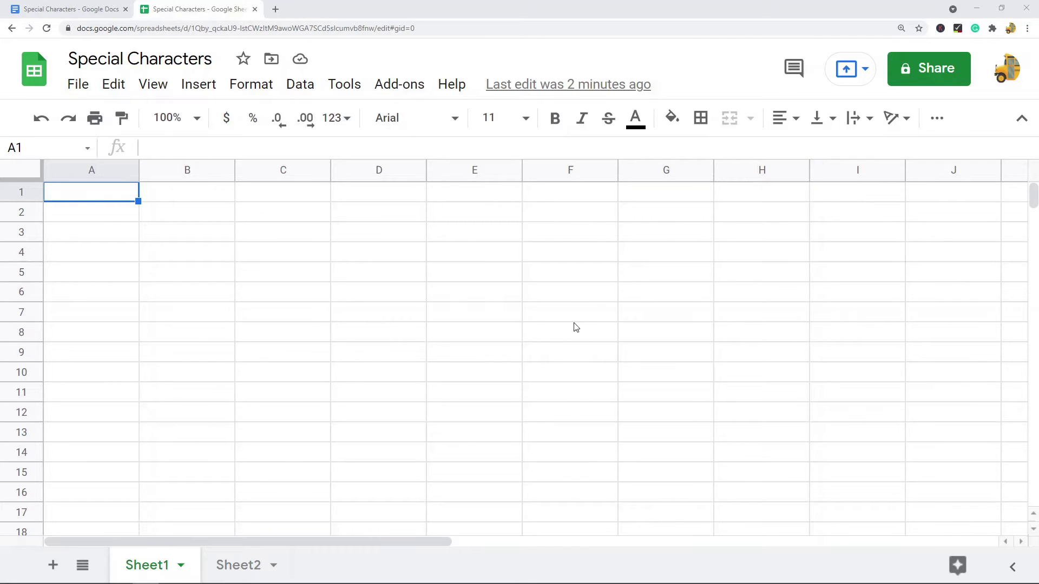
# Browse the spreadsheet's Insert menu and close it without adding anything.
pyautogui.click(195, 88)
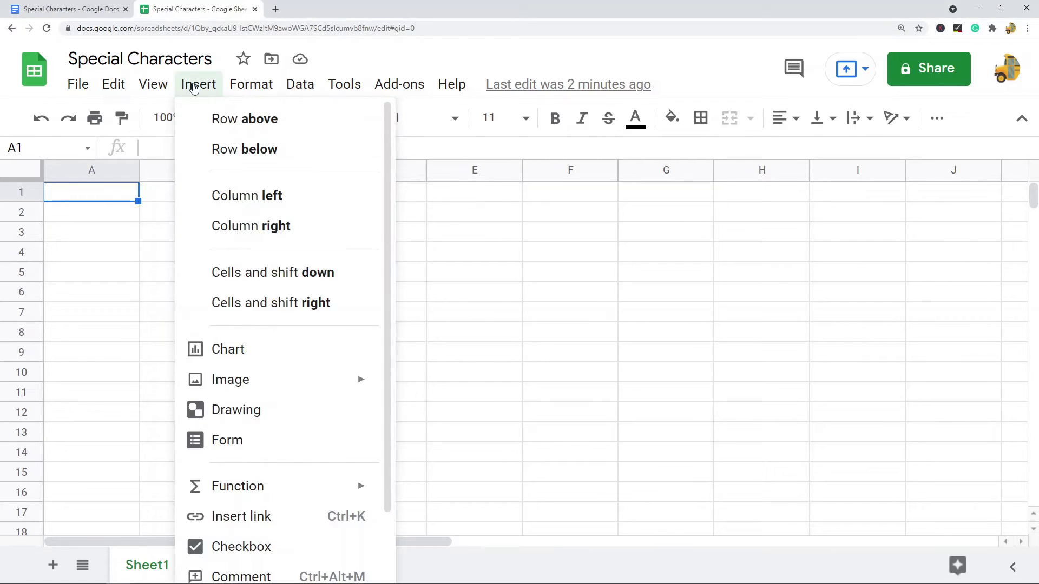
pyautogui.scroll(-2, 265, 382)
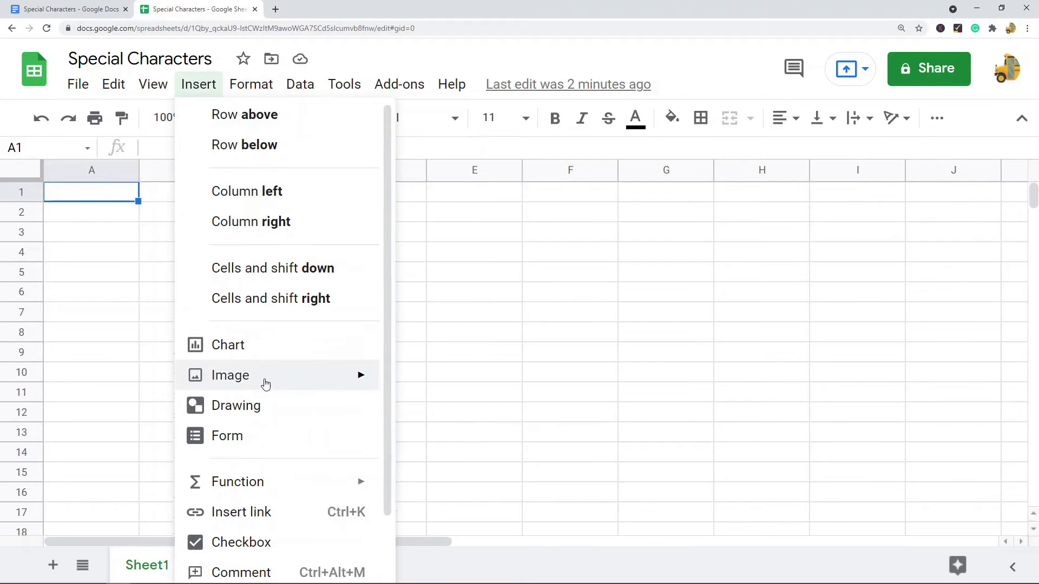
pyautogui.click(518, 277)
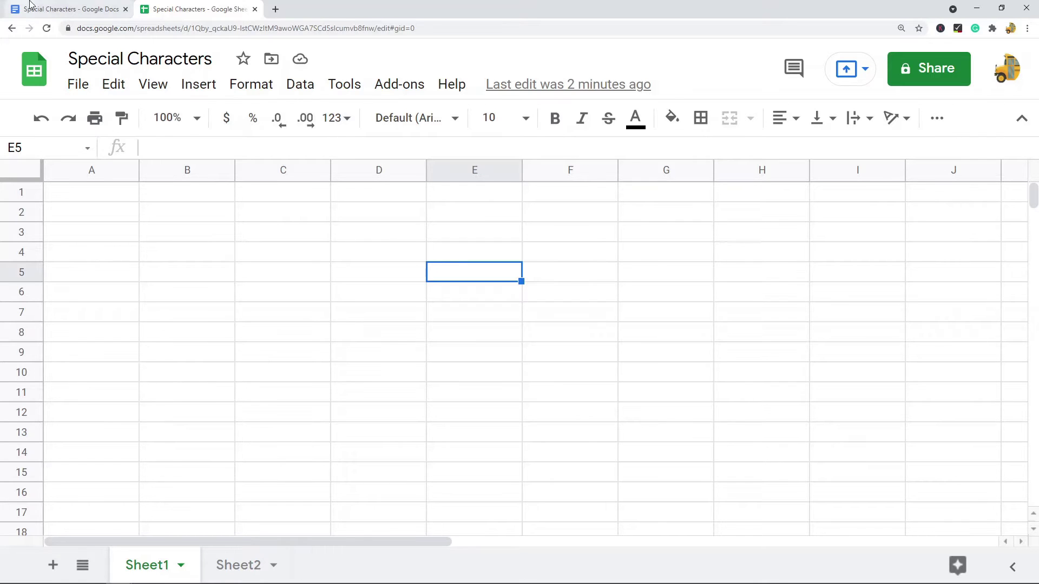
# In the Special Characters document, bring up the Insert special characters picker.
pyautogui.click(76, 11)
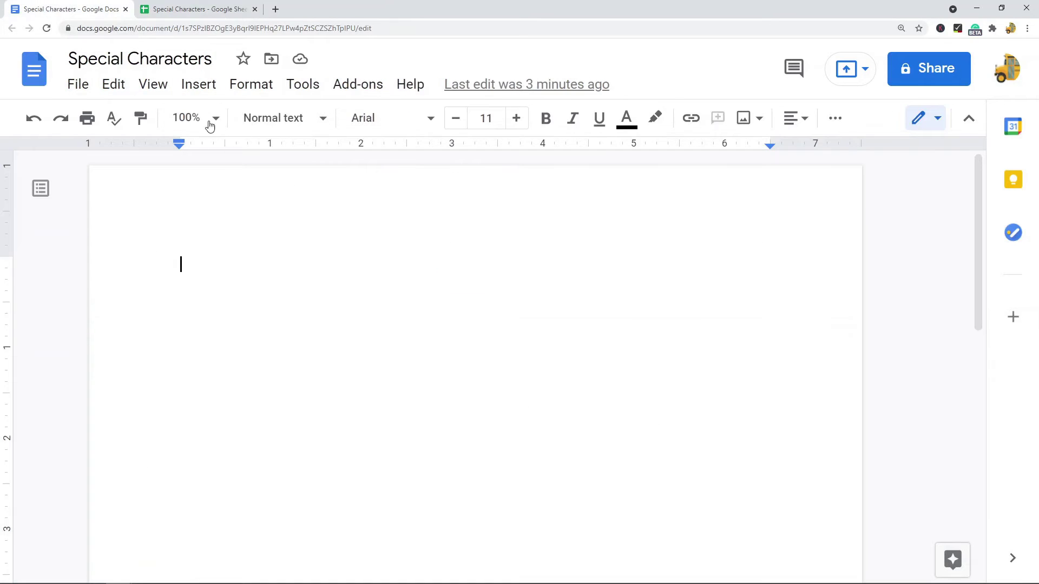
pyautogui.click(196, 89)
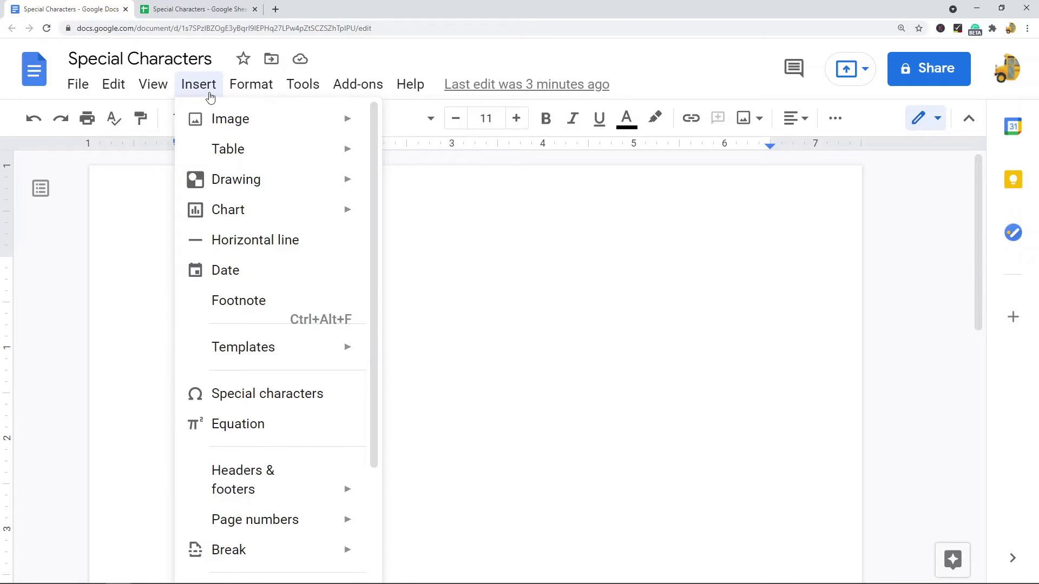
pyautogui.click(297, 401)
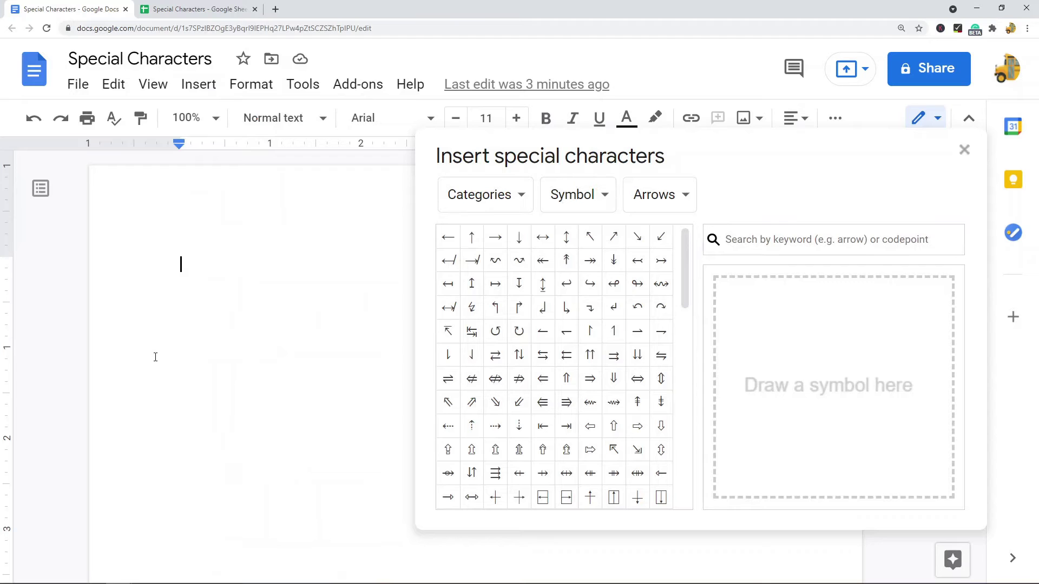
# Set the picker's category dropdown to Emoji.
pyautogui.click(527, 206)
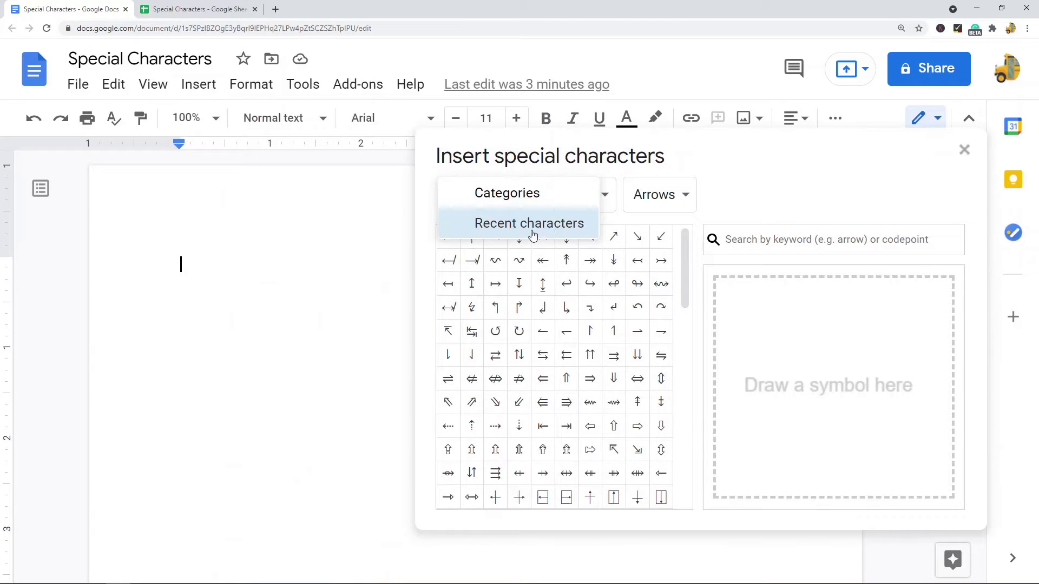
pyautogui.click(687, 196)
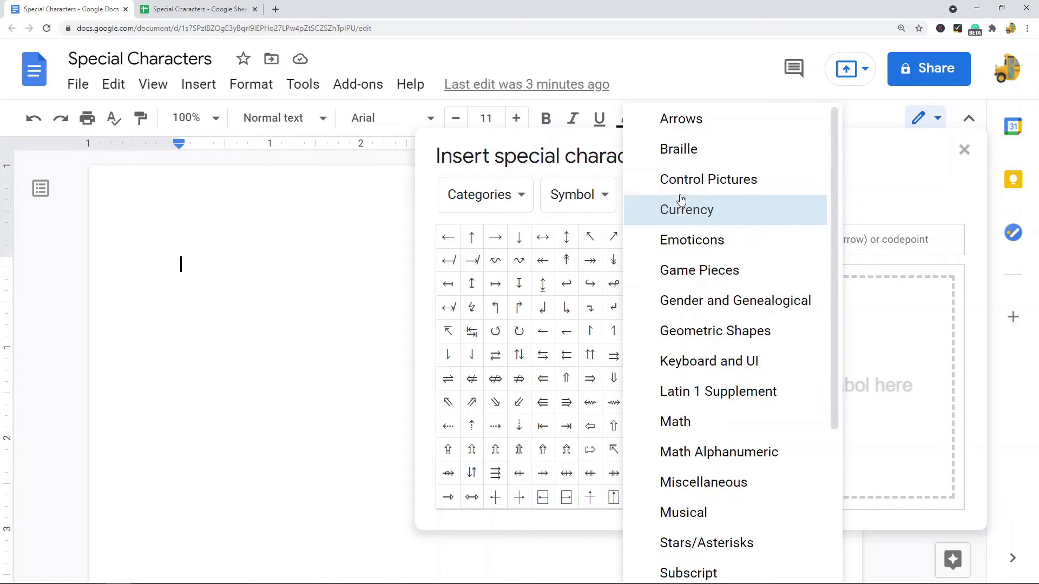
pyautogui.click(611, 200)
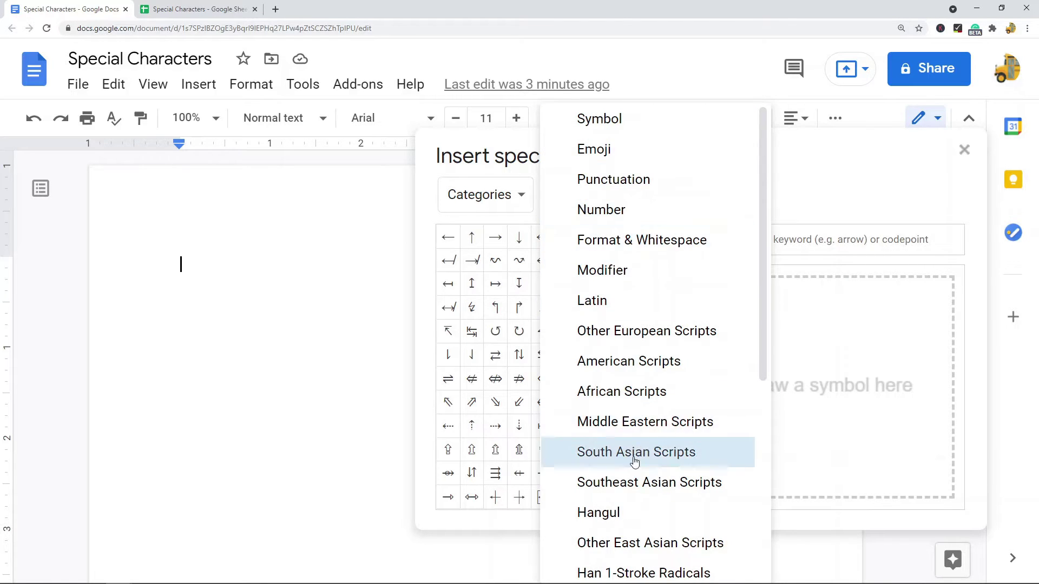
pyautogui.scroll(-3, 634, 461)
pyautogui.click(821, 205)
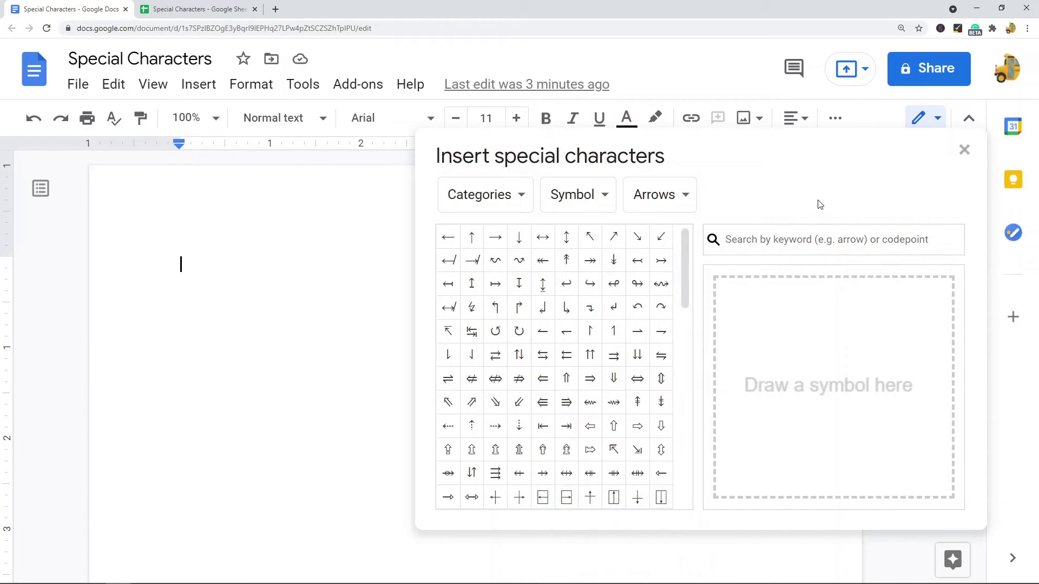
pyautogui.click(695, 204)
pyautogui.scroll(-4, 720, 433)
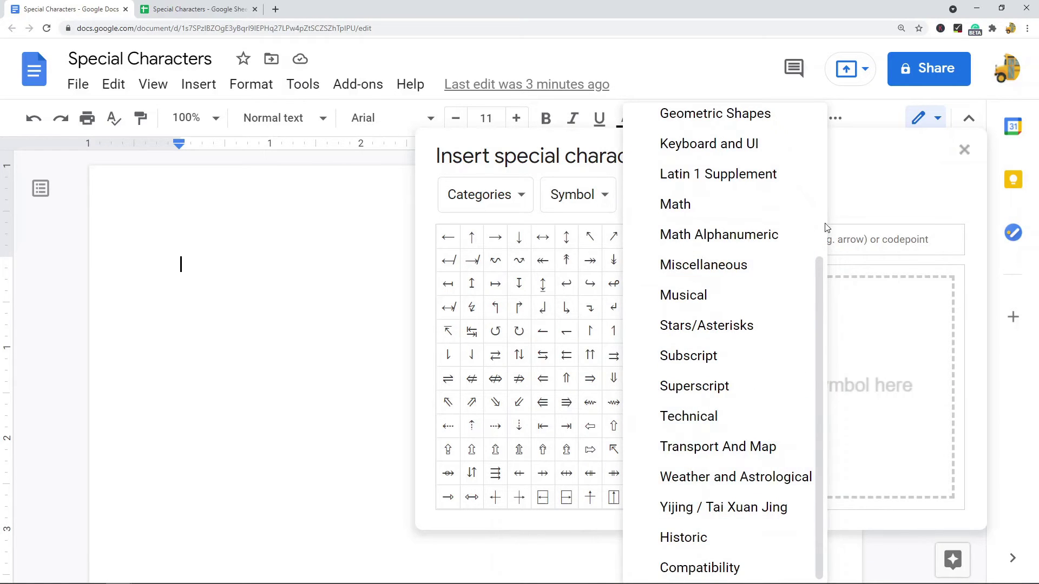
pyautogui.click(852, 196)
pyautogui.click(579, 199)
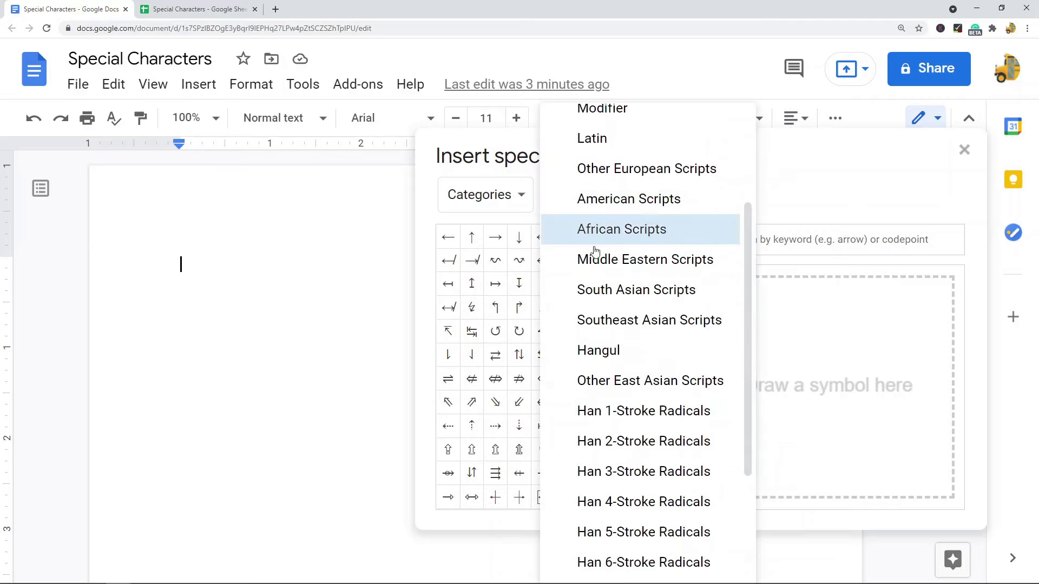
pyautogui.scroll(3, 611, 172)
pyautogui.click(614, 157)
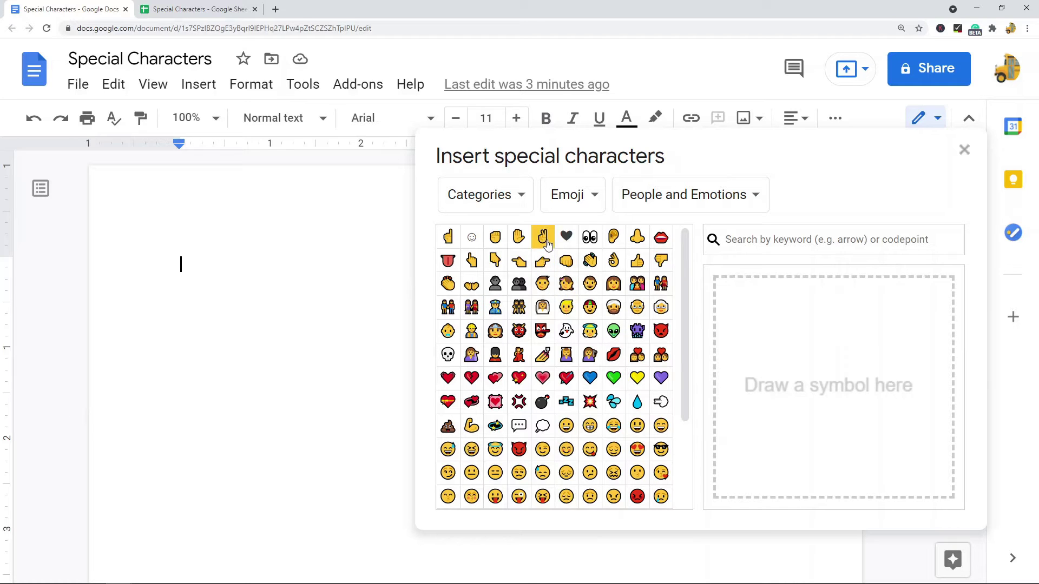
# Insert the Victory Hand emoji into the document, select it and copy it.
pyautogui.moveTo(544, 239)
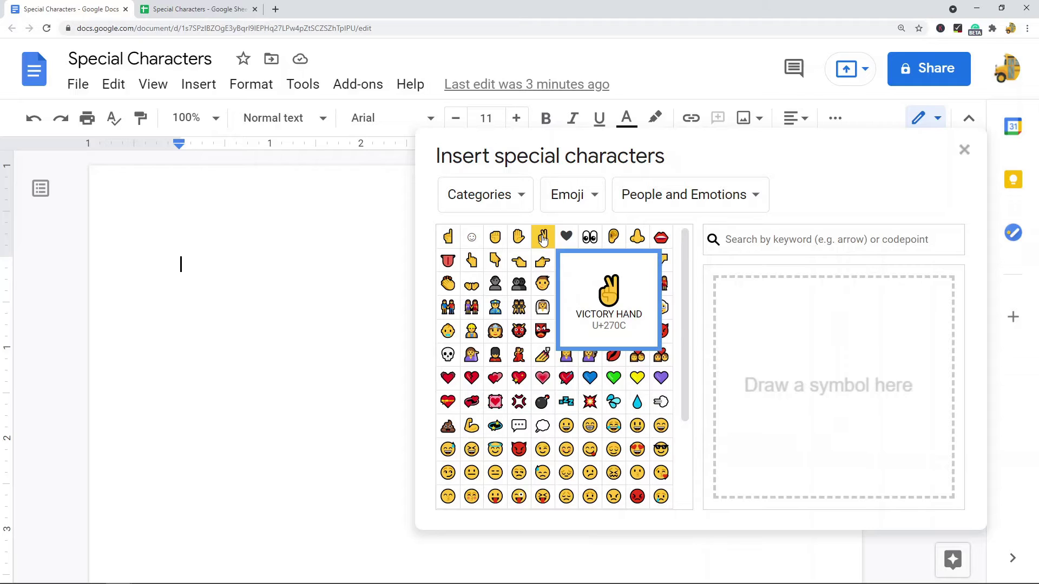
pyautogui.click(543, 239)
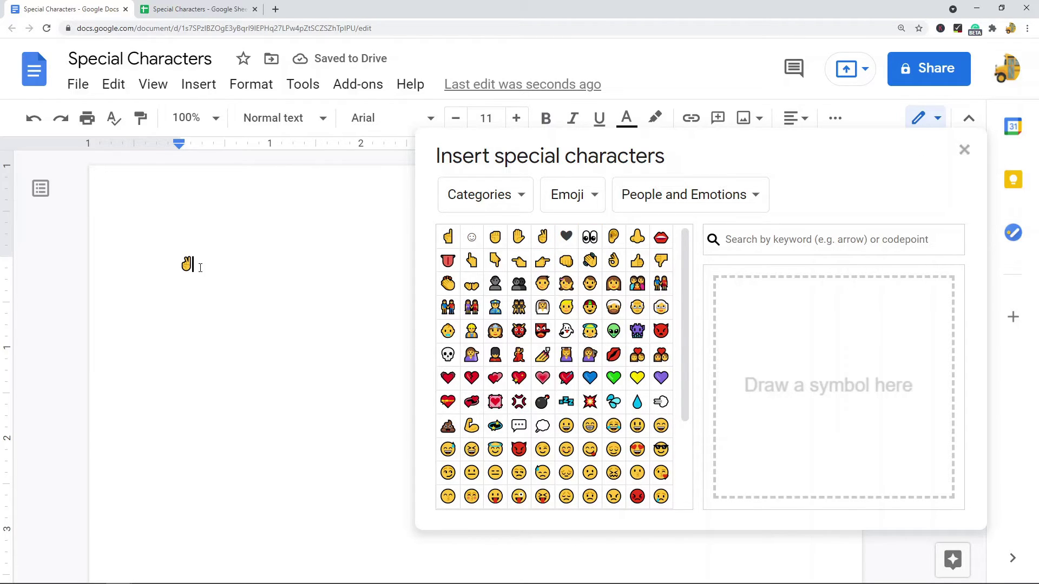
pyautogui.moveTo(200, 265); pyautogui.dragTo(166, 267)
pyautogui.moveTo(201, 268); pyautogui.dragTo(151, 266)
pyautogui.rightClick(191, 265)
pyautogui.press('Escape')
pyautogui.rightClick(194, 264)
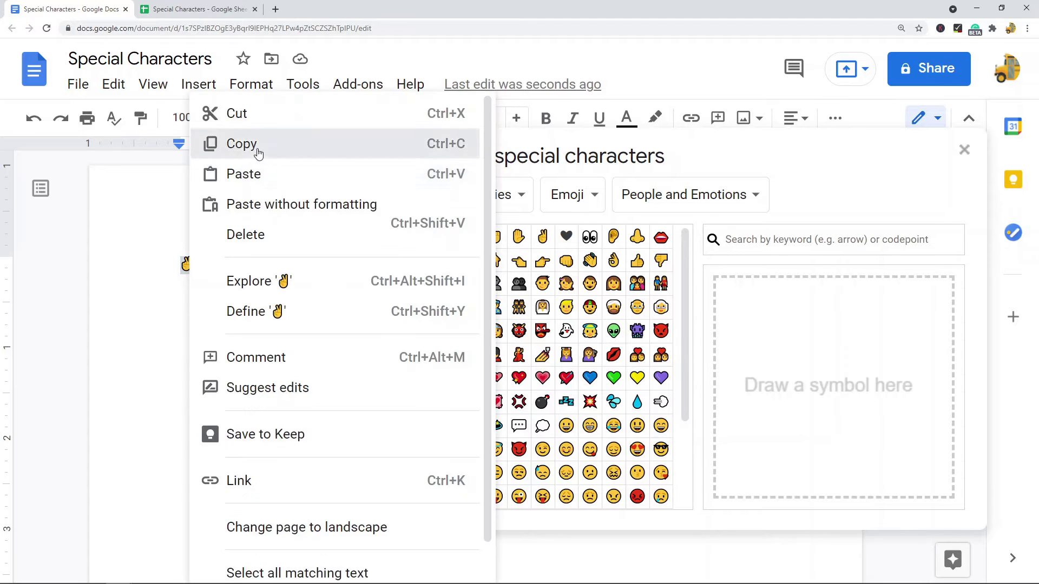
pyautogui.click(254, 147)
# Back in the Special Characters spreadsheet, paste the copied ✌ emoji into Sheet1 cell A1.
pyautogui.click(178, 8)
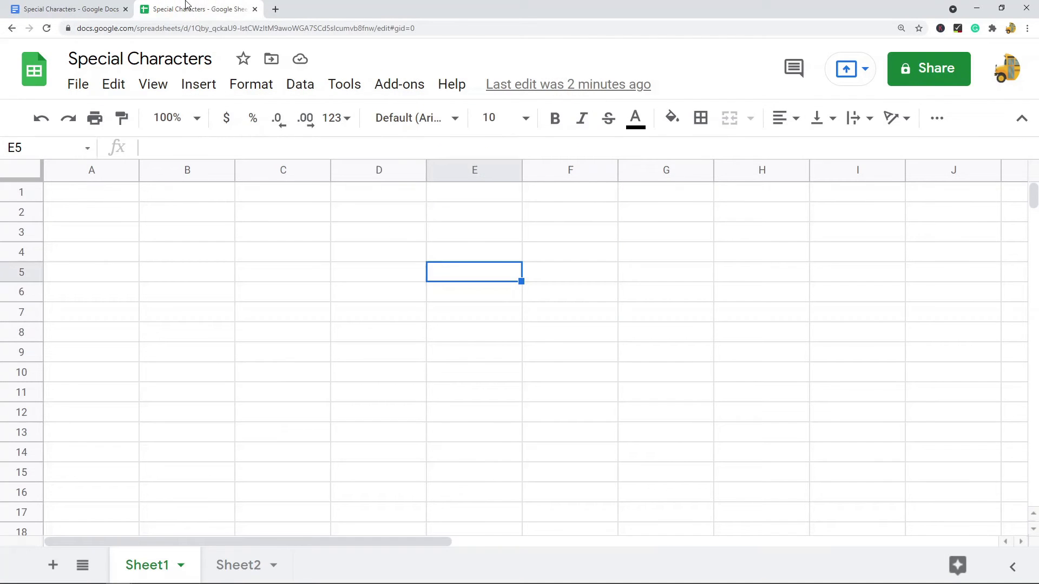
pyautogui.click(98, 198)
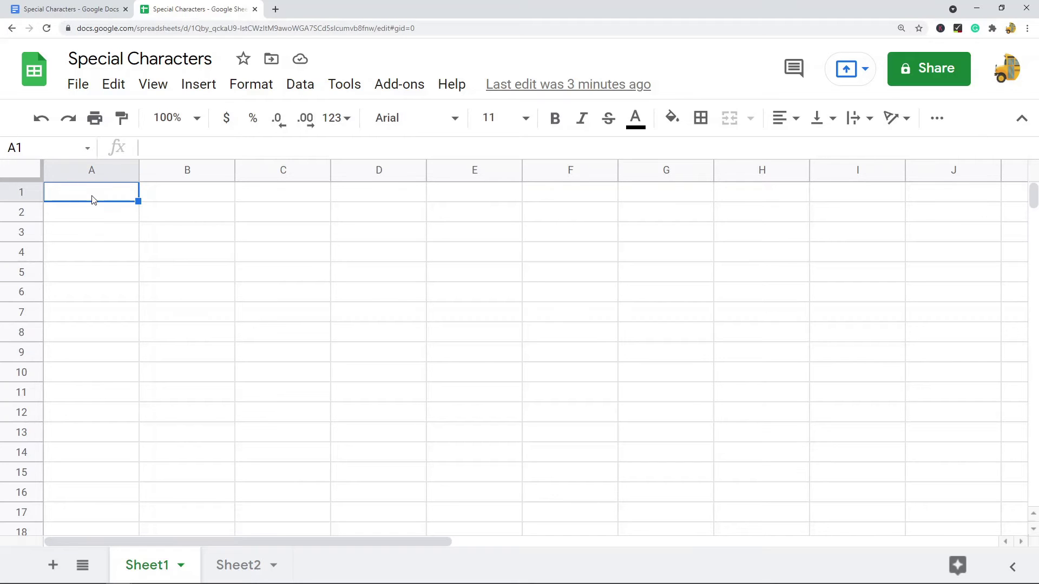
pyautogui.rightClick(92, 199)
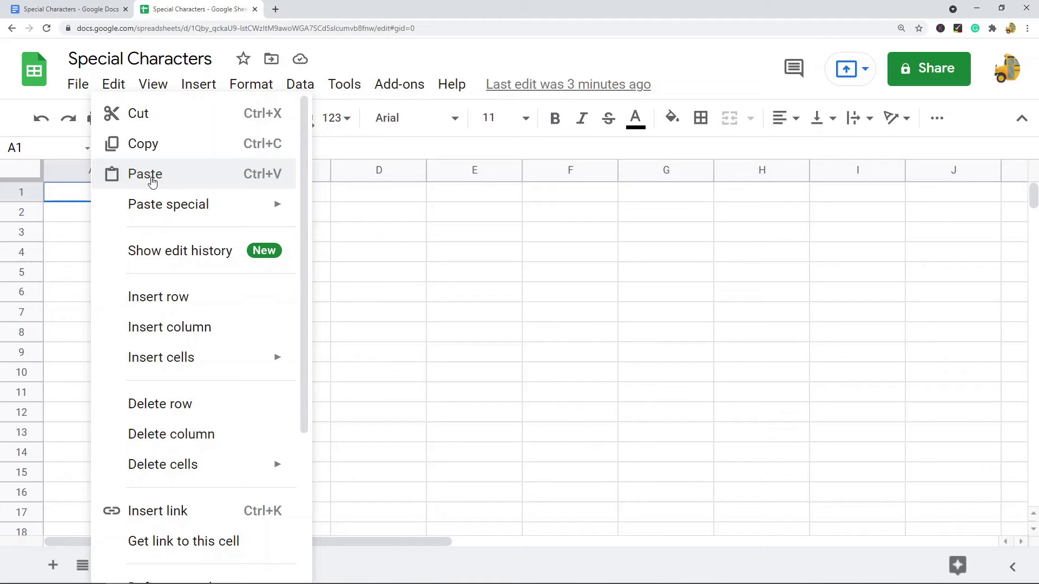
pyautogui.click(81, 201)
pyautogui.hotkey('ctrl', 'v')
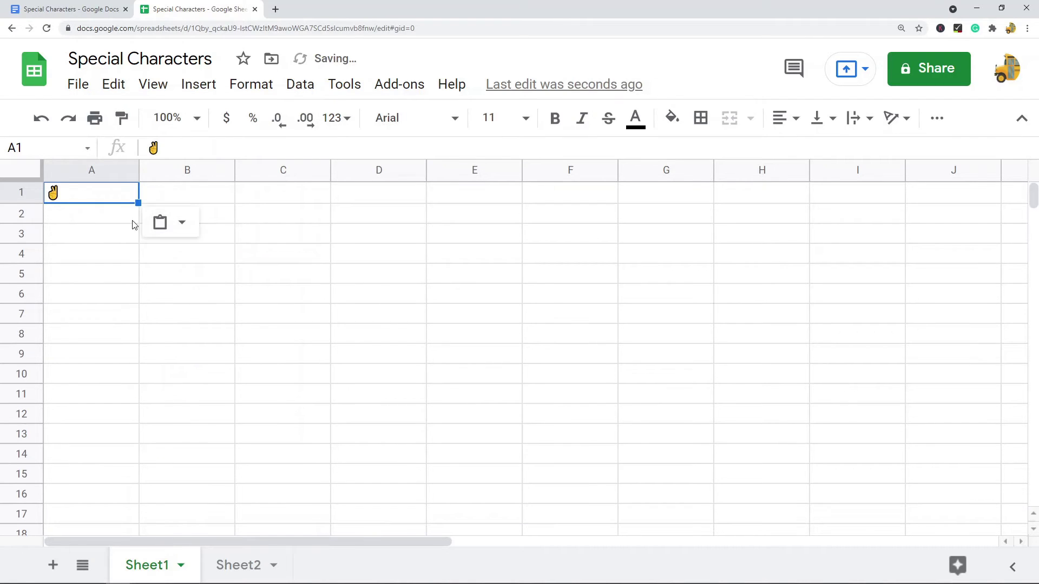
pyautogui.click(99, 275)
pyautogui.click(78, 201)
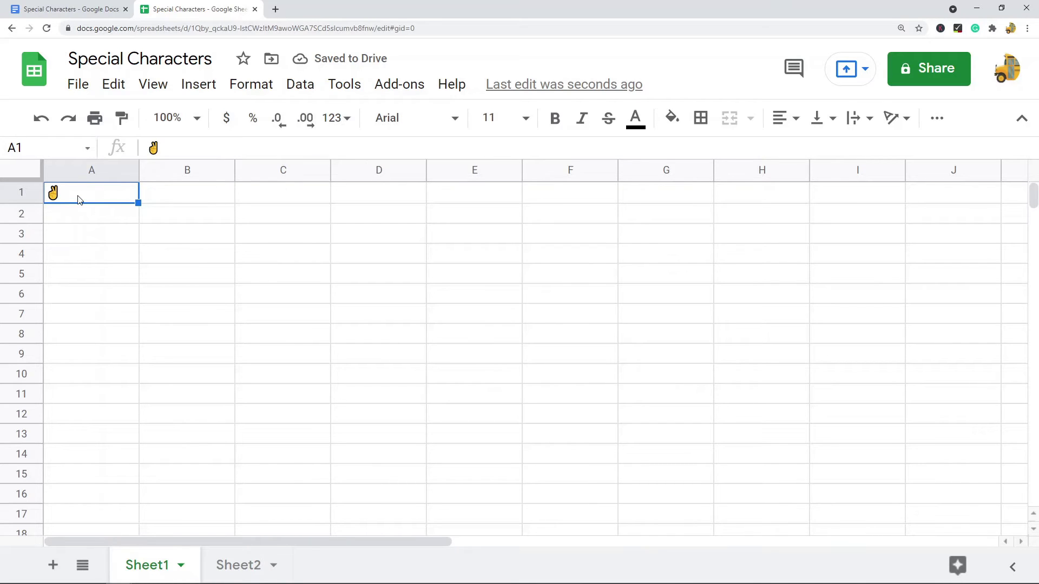
# Enter the club suit symbol ♣ in cell A3 of Sheet1.
pyautogui.doubleClick(81, 194)
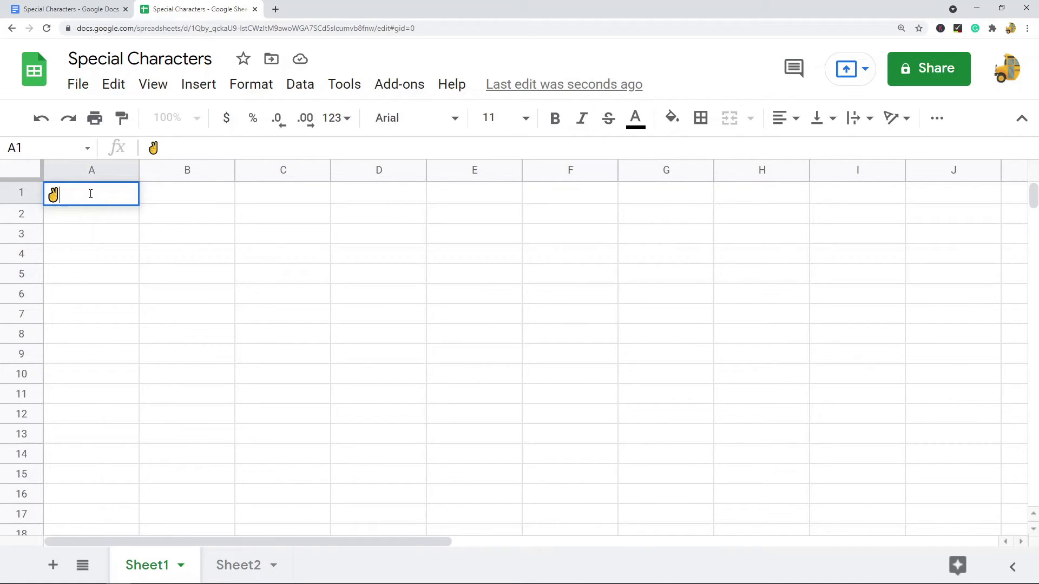
pyautogui.hotkey('ctrl', 'a')
pyautogui.doubleClick(102, 232)
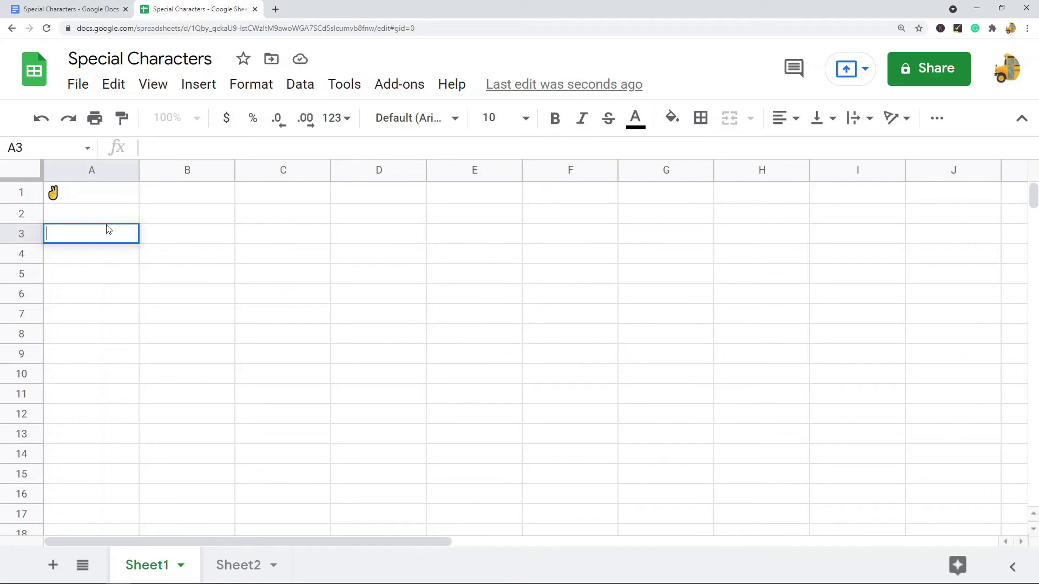
pyautogui.write('♣')
pyautogui.moveTo(53, 235); pyautogui.dragTo(36, 234)
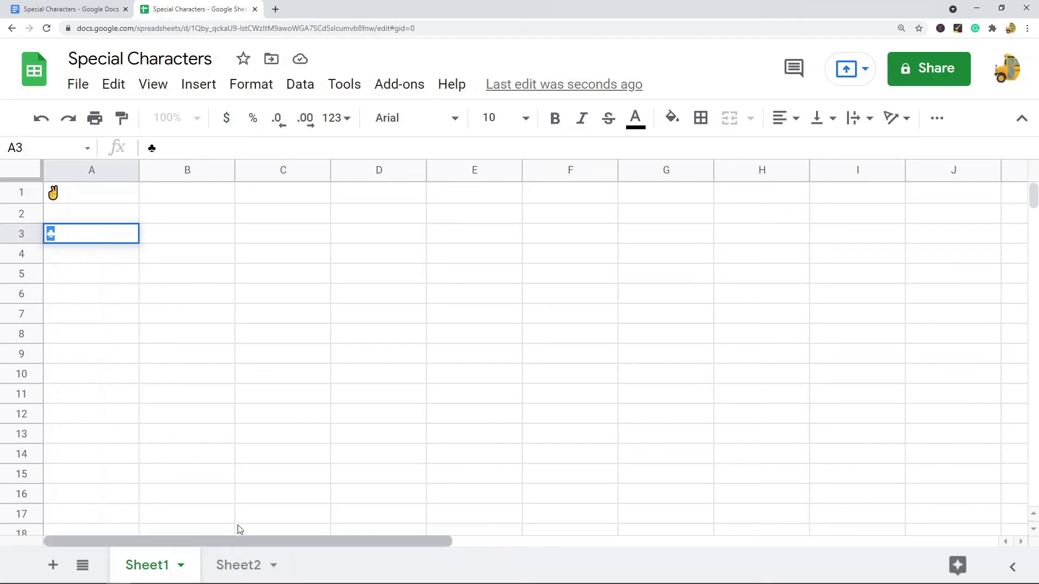
# On Sheet2, review the ALT-code symbols in A2:A4 and their codes in column B.
pyautogui.click(239, 565)
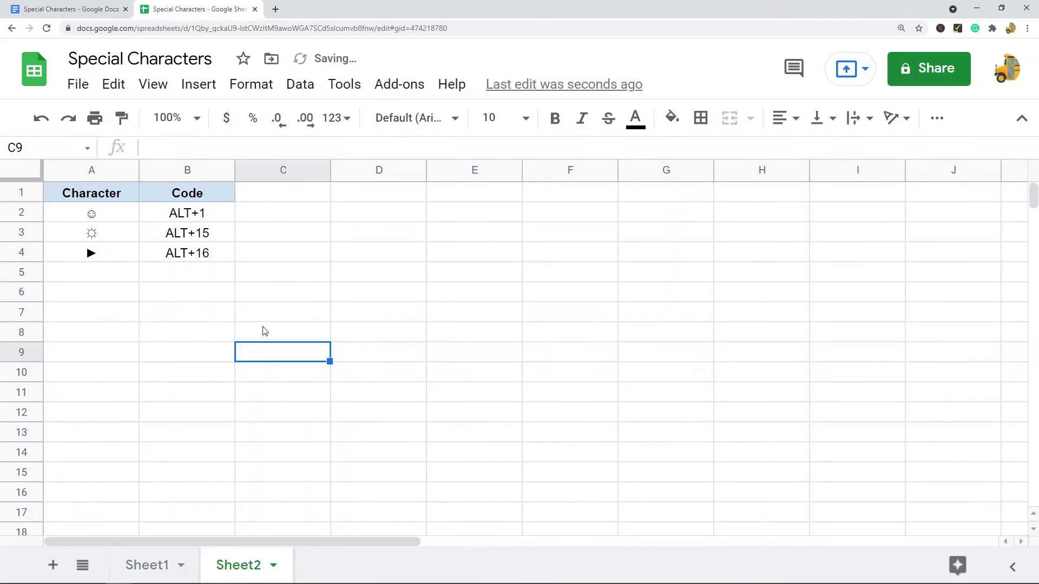
pyautogui.moveTo(115, 214); pyautogui.dragTo(114, 253)
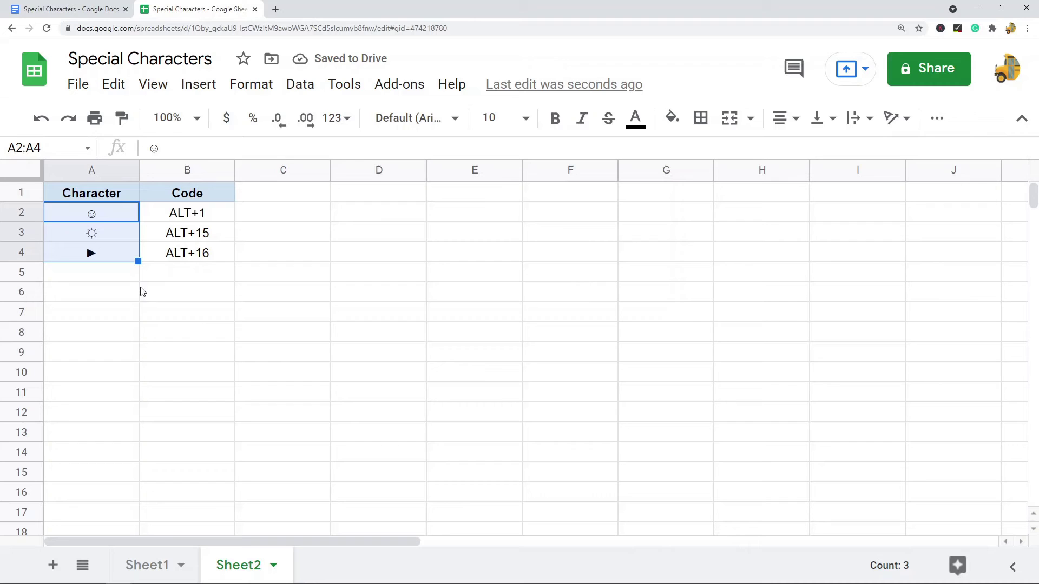
pyautogui.click(211, 219)
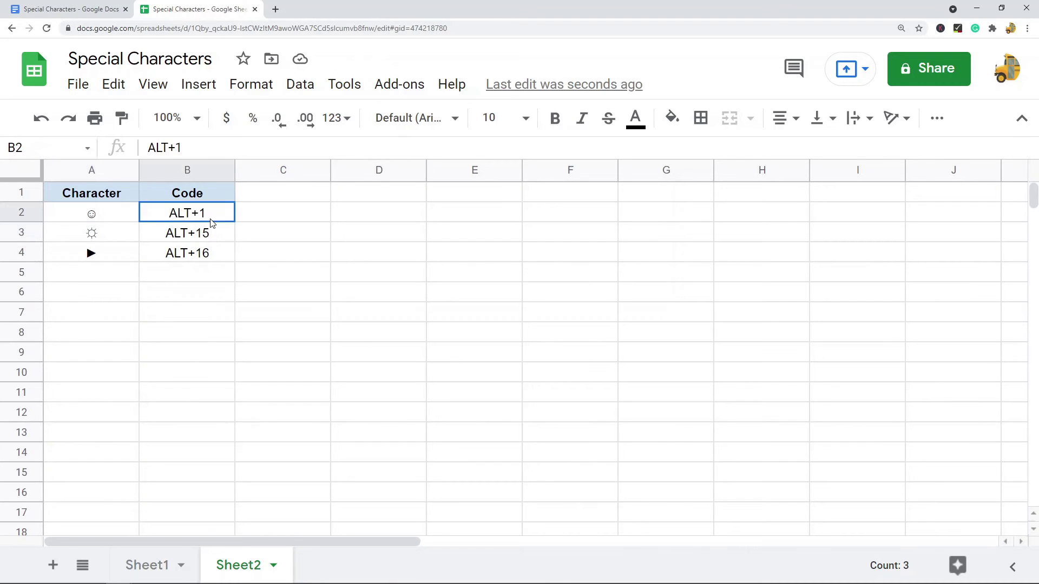
pyautogui.click(105, 218)
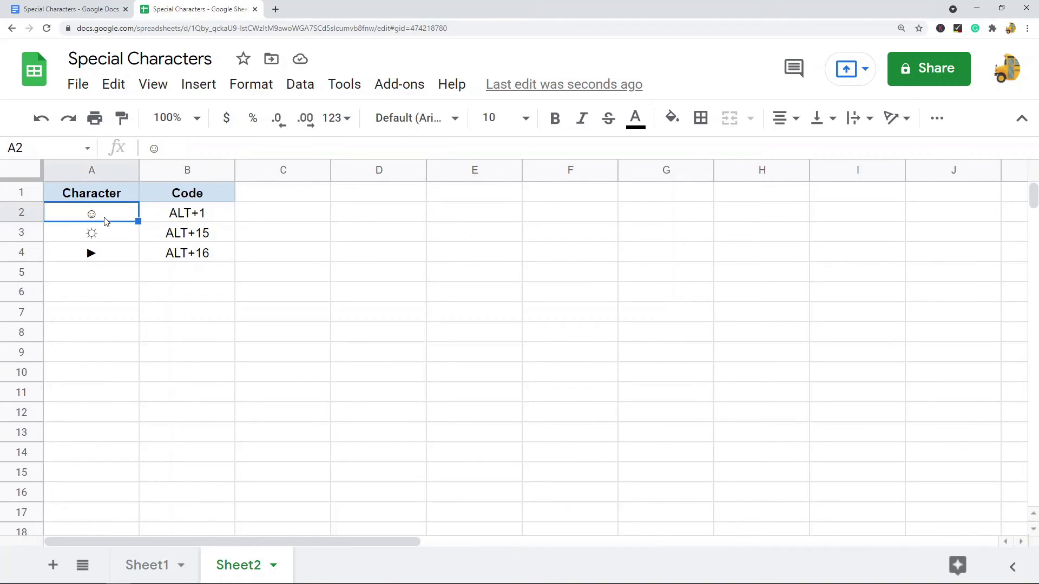
# Enter ☺ (Alt+1) in C2 and ☼ (Alt+15) in C3.
pyautogui.doubleClick(253, 216)
pyautogui.press('alt+KP_1')
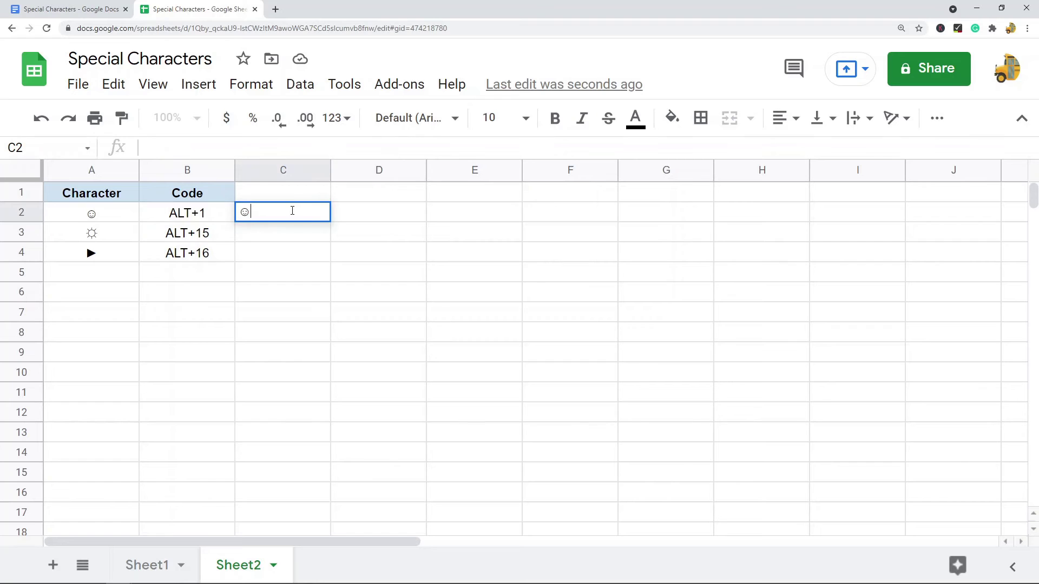
pyautogui.press('Return')
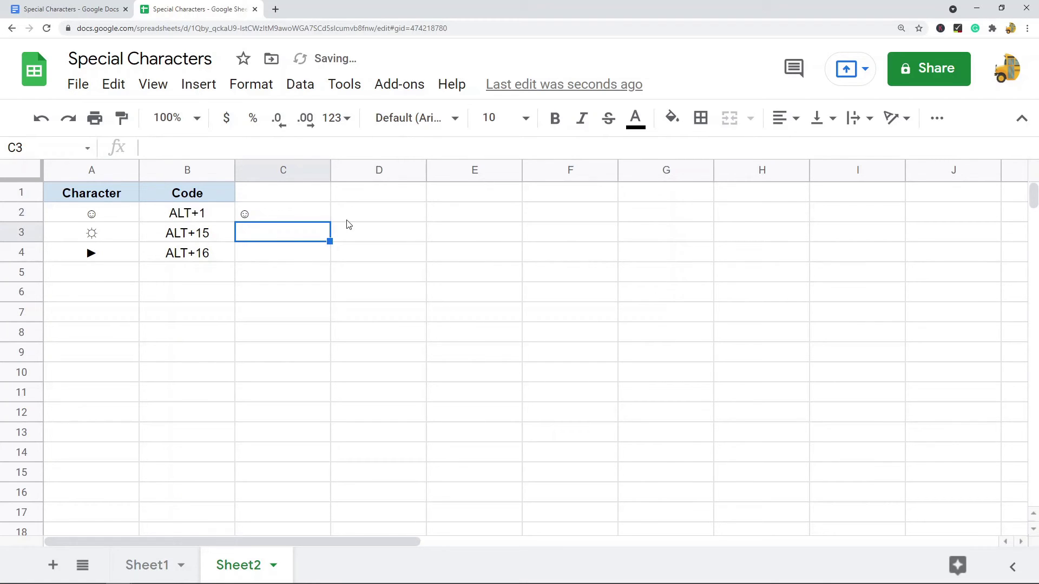
pyautogui.doubleClick(284, 229)
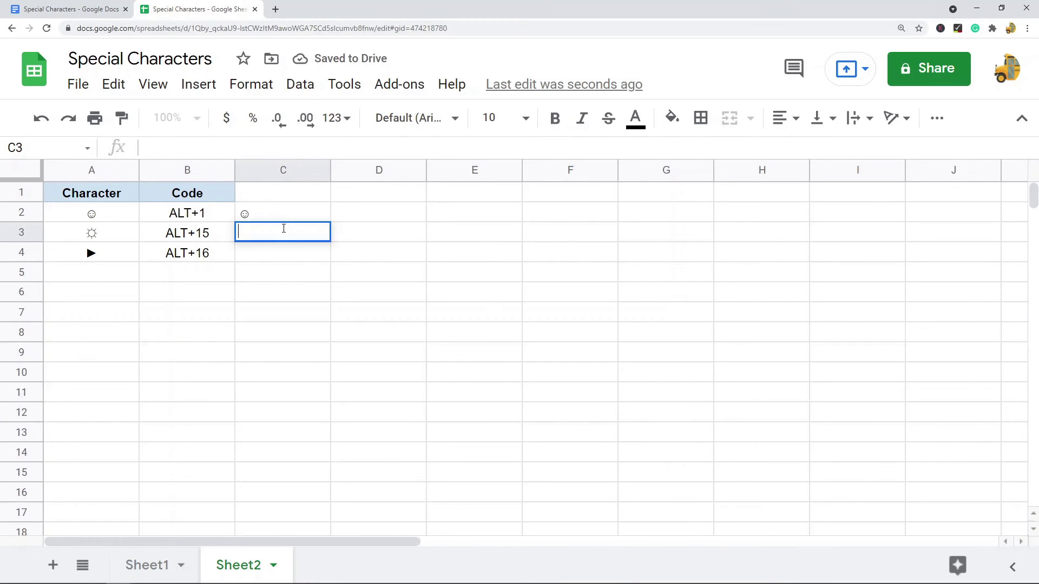
pyautogui.press('alt+KP_1')
pyautogui.press('alt+KP_5')
pyautogui.press('Return')
# Enter ► (Alt+16) in C4 and check the new symbols in column C.
pyautogui.doubleClick(284, 252)
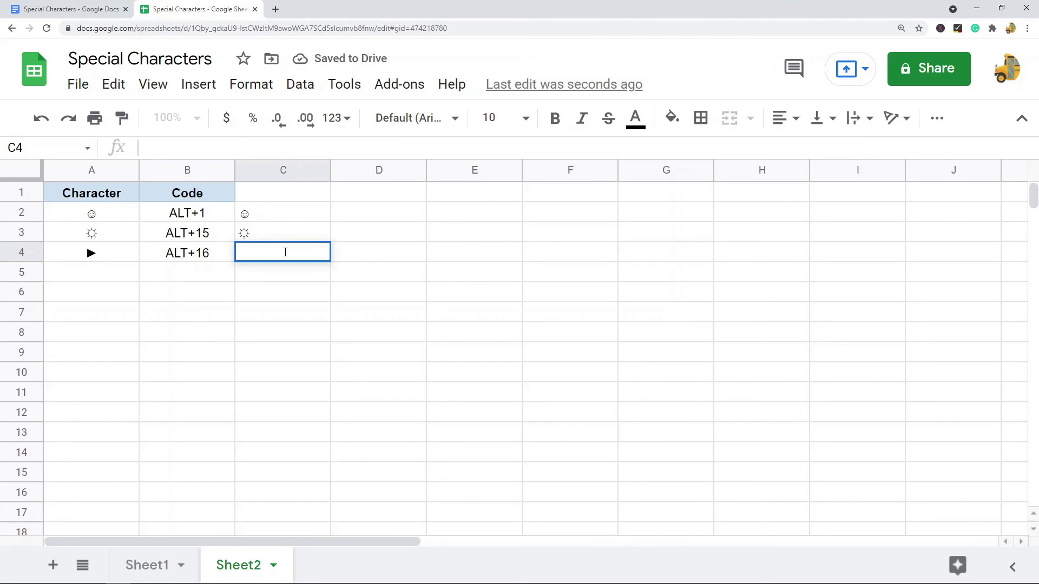
pyautogui.press('alt+KP_1')
pyautogui.press('alt+KP_6')
pyautogui.click(281, 311)
pyautogui.moveTo(281, 219); pyautogui.dragTo(281, 270)
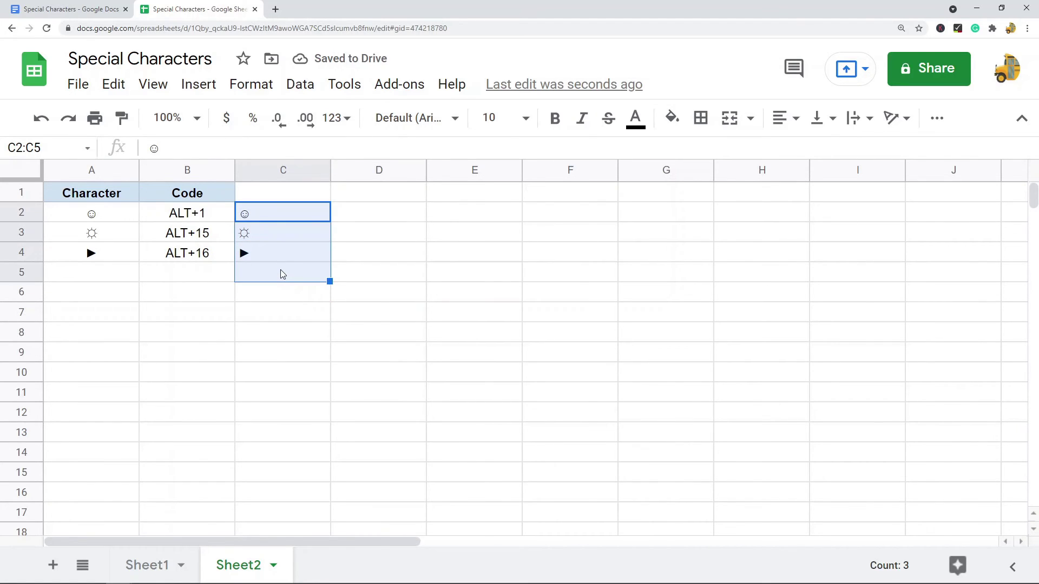
pyautogui.click(282, 366)
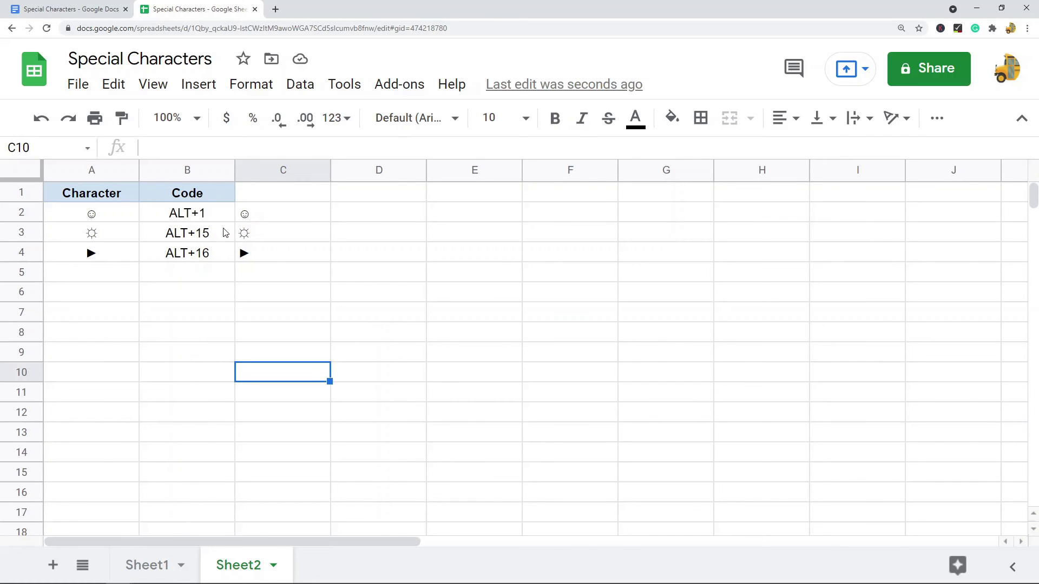
pyautogui.moveTo(200, 199); pyautogui.dragTo(203, 291)
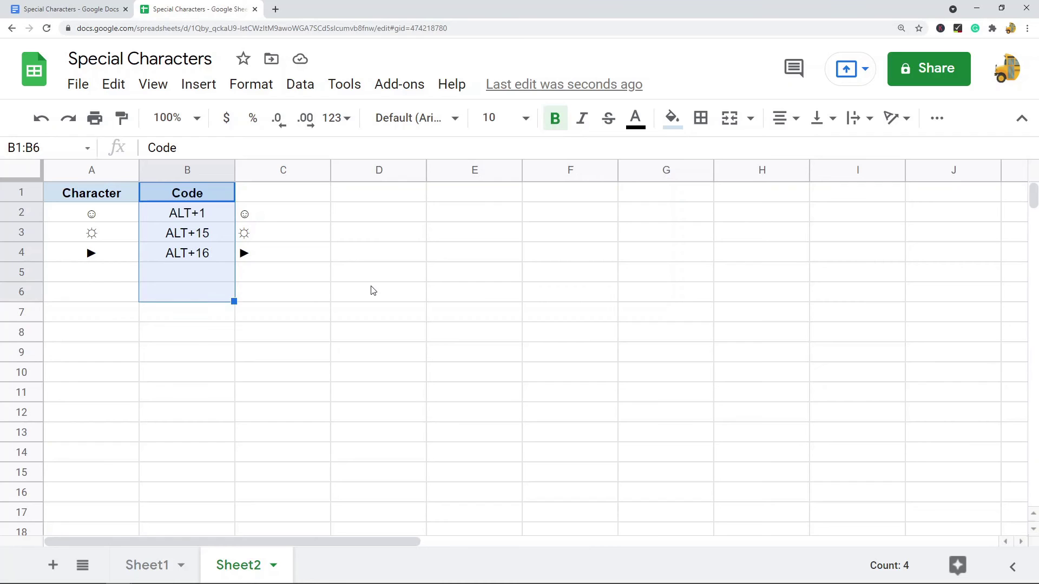